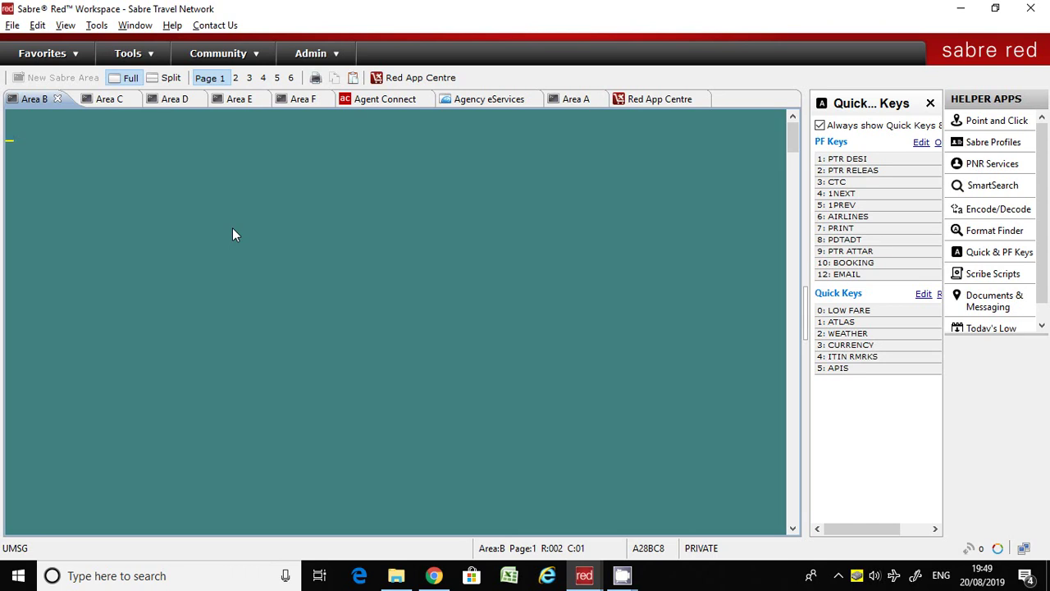
Step: Display queue counts (376 PNRs total) with QC/, then start working queue 0 with Q/0
type("QC/")
key("Return")
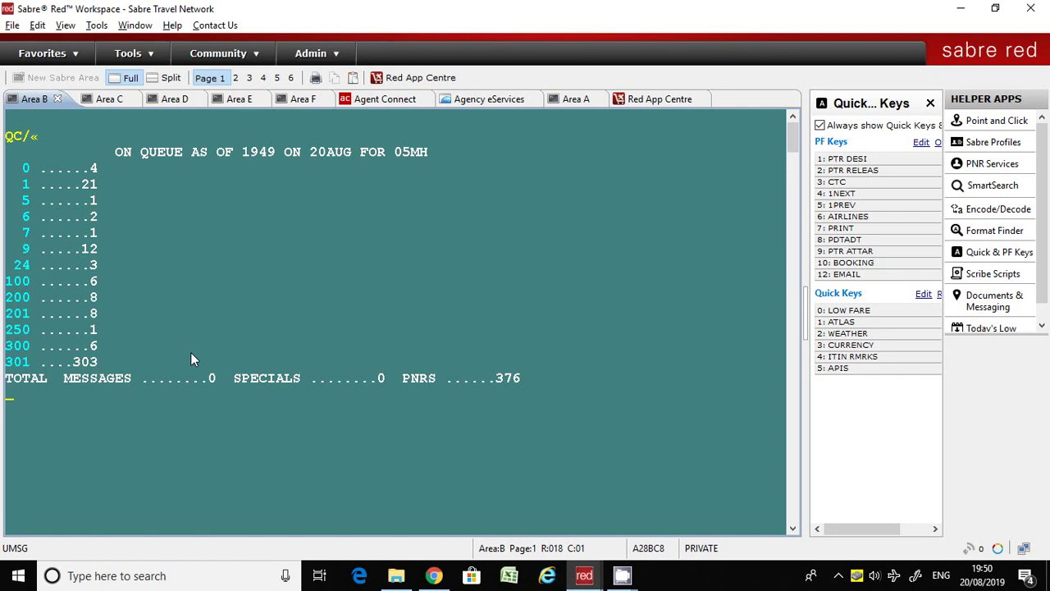
type("Q/0")
key("Return")
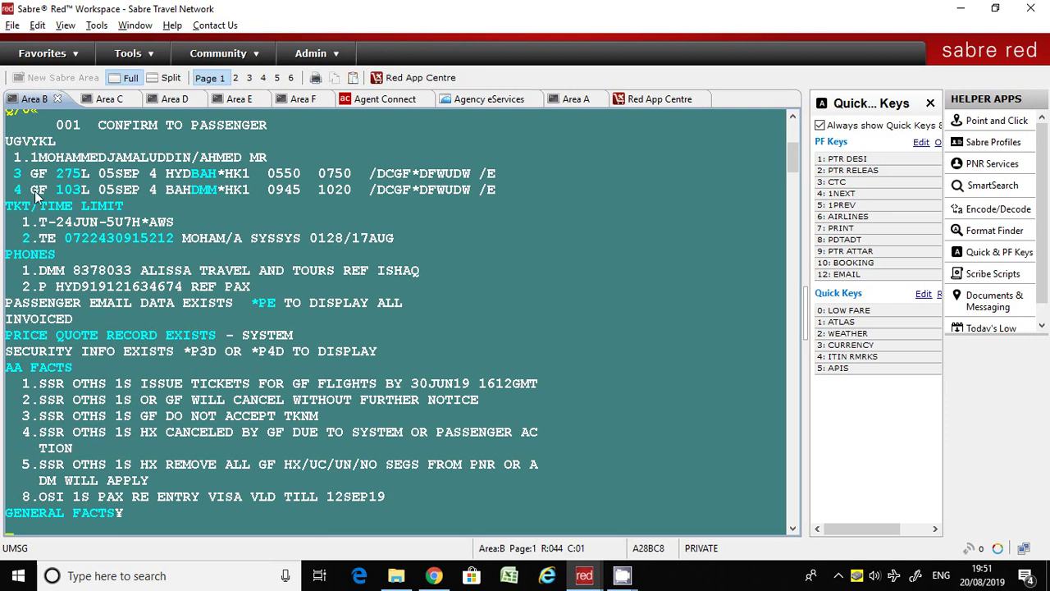
Step: Scroll through the GF HYD–BAH–DMM 05SEP booking, reviewing its segments, facts and remarks
scroll(195, 290, "up", 2)
scroll(196, 290, "down", 2)
scroll(143, 285, "up", 1)
scroll(359, 359, "down", 2)
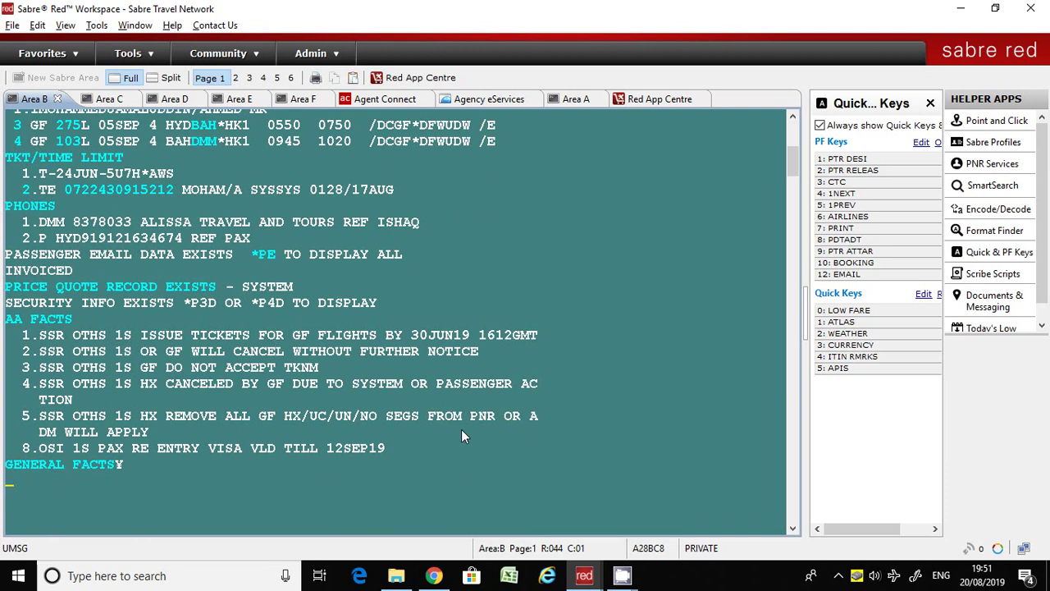
scroll(308, 357, "up", 7)
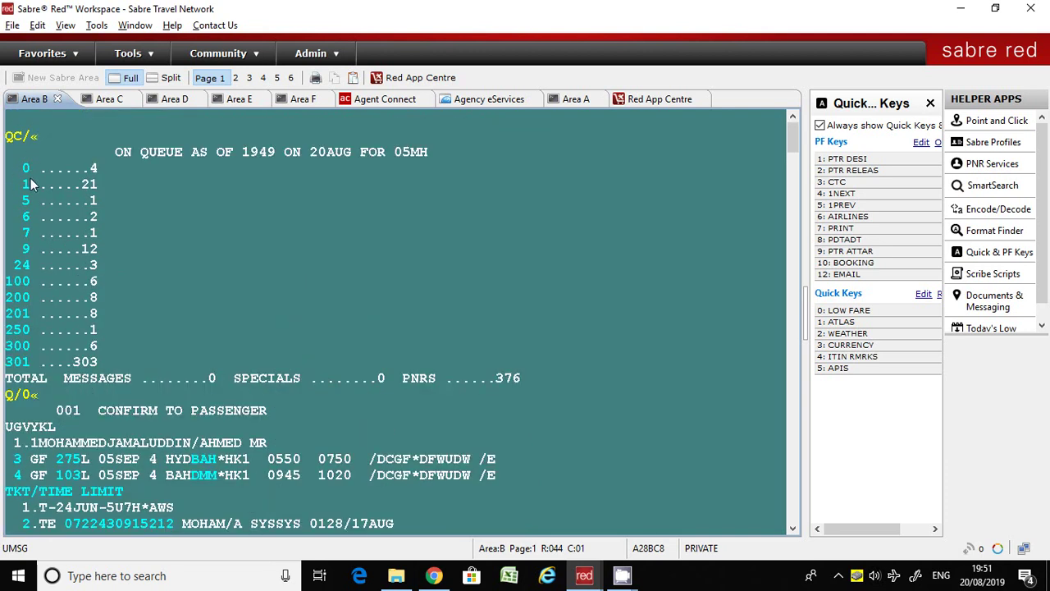
left_click_drag(26, 167, 115, 168)
scroll(181, 204, "down", 12)
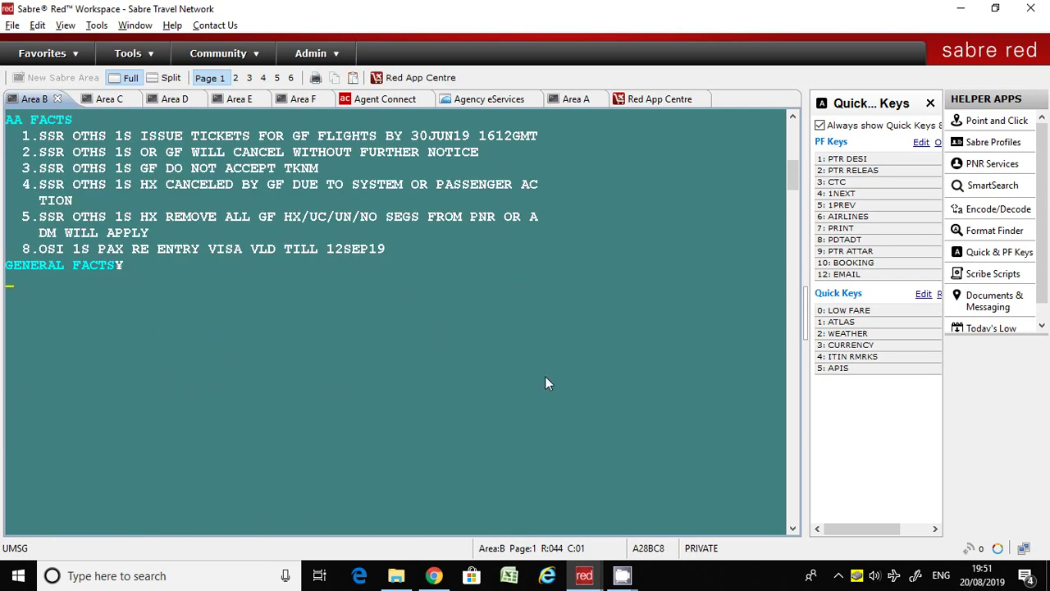
Step: Ignore the GF booking and review the next queued PNR, the AI 581S BOM–CCJ booking
type("I")
key("Return")
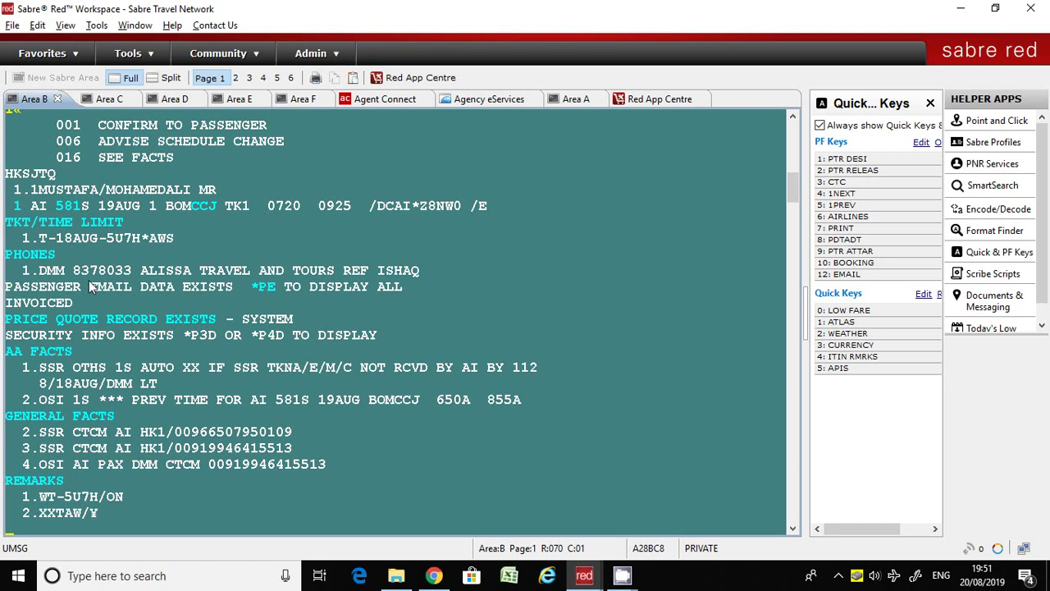
scroll(138, 391, "up", 3)
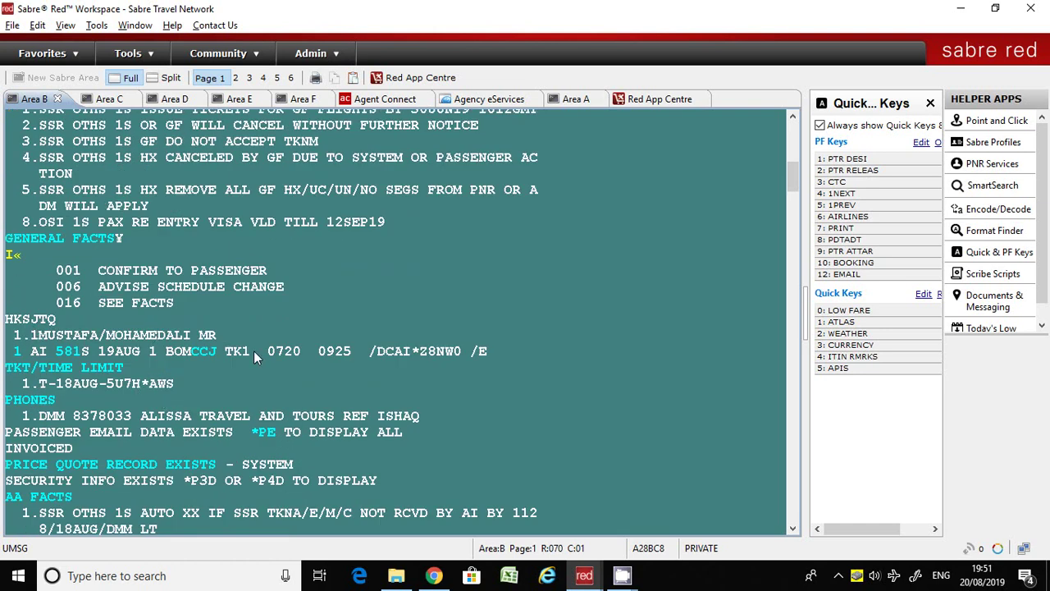
scroll(352, 249, "up", 3)
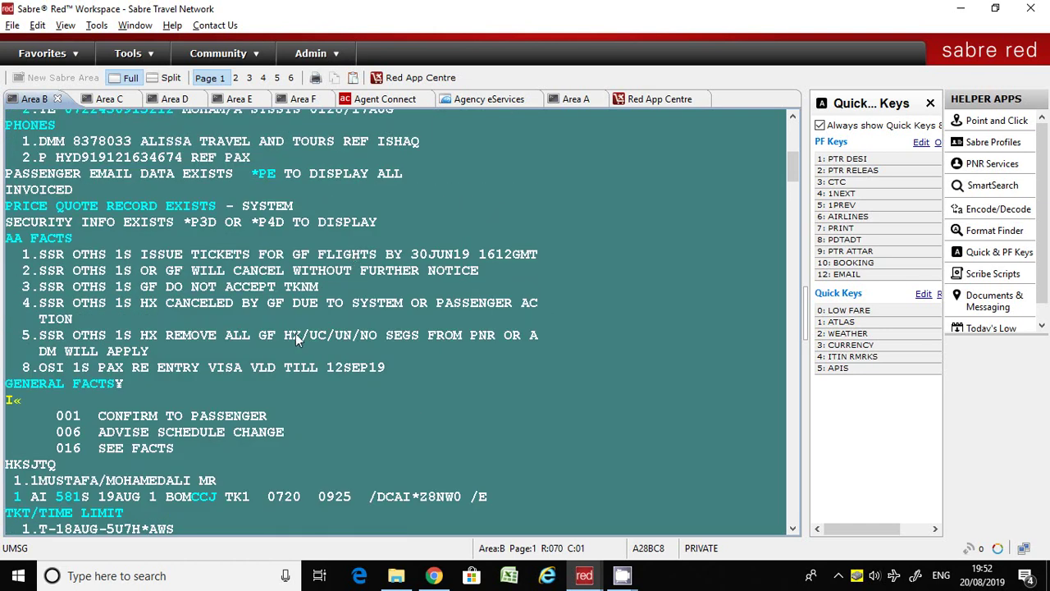
scroll(295, 333, "up", 2)
scroll(299, 337, "down", 9)
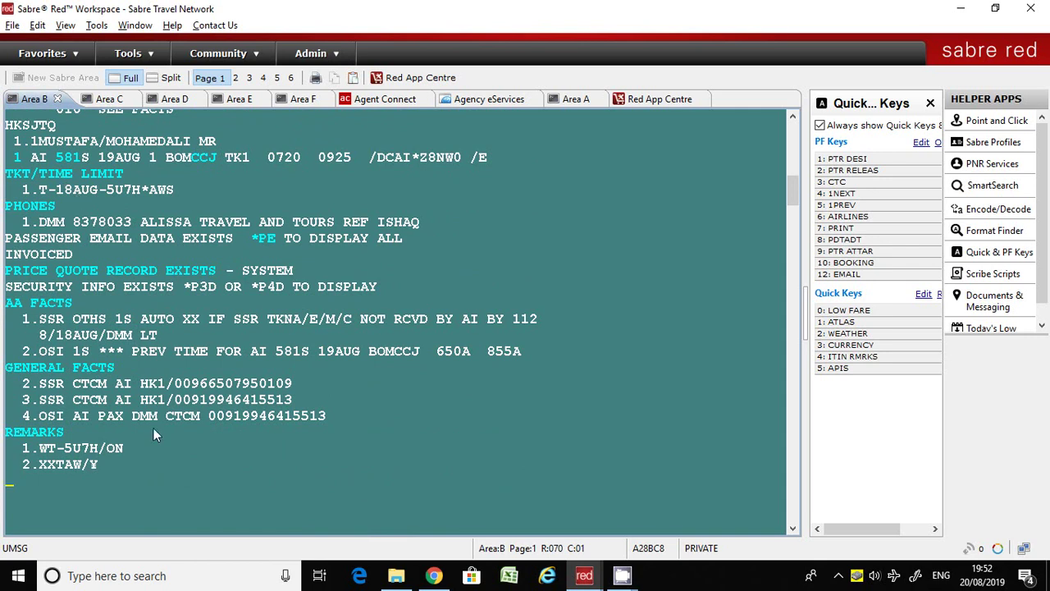
Step: Skip the current PNR, retrieve a specific PNR by its record locator, and try leaving the queue
type("I")
key("Return")
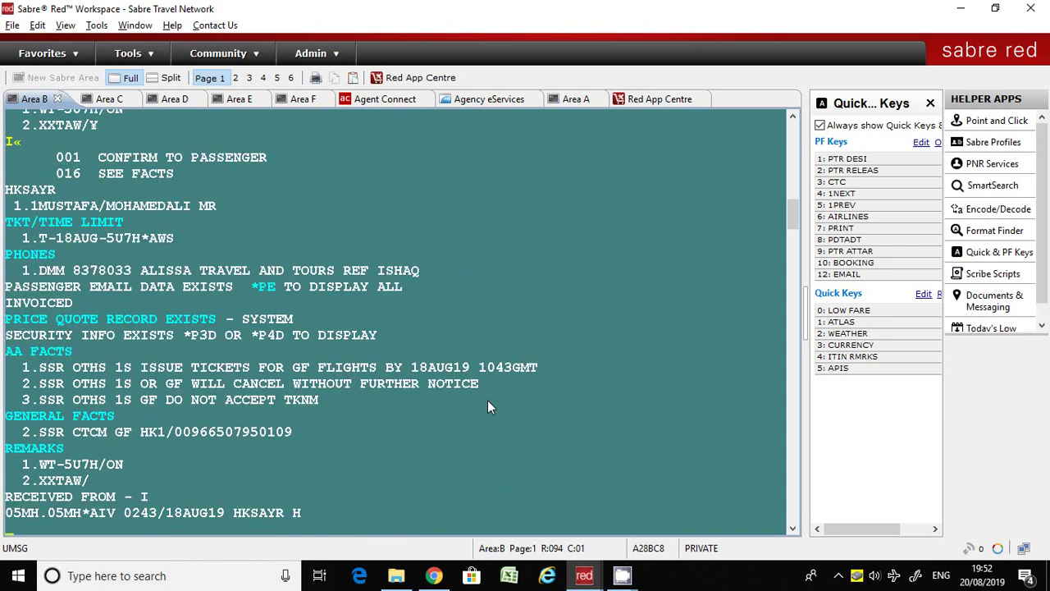
type("*UVDIHX")
key("Return")
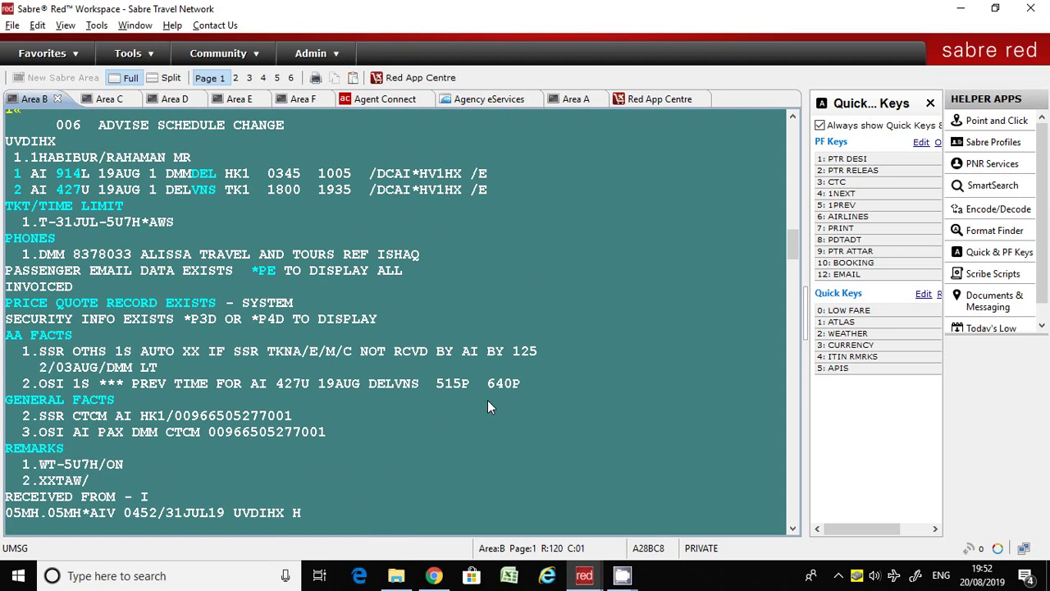
type("I")
key("BackSpace")
key("BackSpace")
key("BackSpace")
Step: Ignore the record, work queue 7, and skip ahead to the AI 581S 19AUG BOM–CCJ booking
type("I")
key("Return")
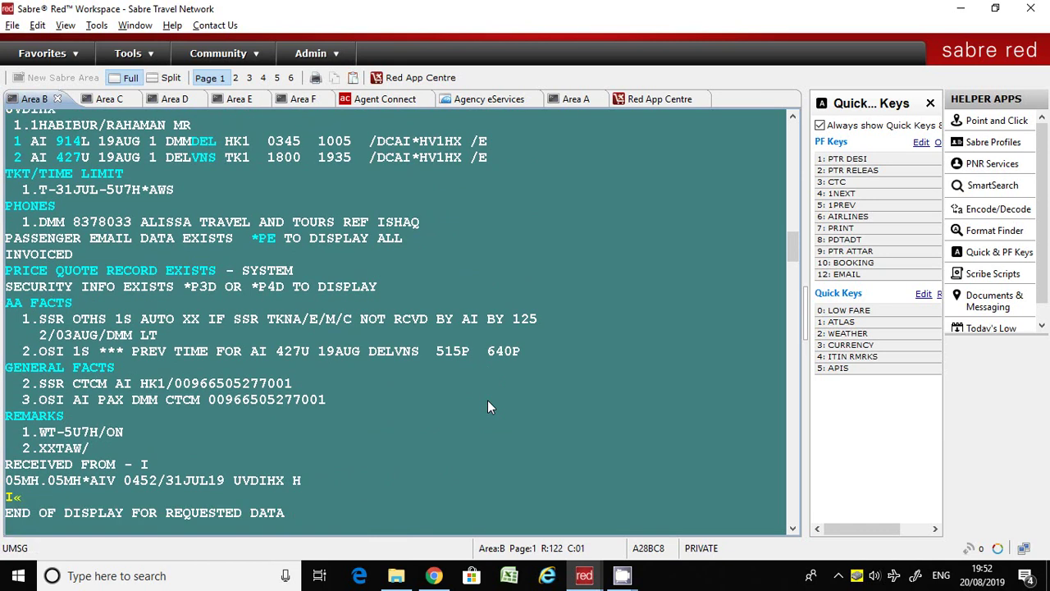
type("Q")
type("/7")
key("Return")
type("I«")
key("Return")
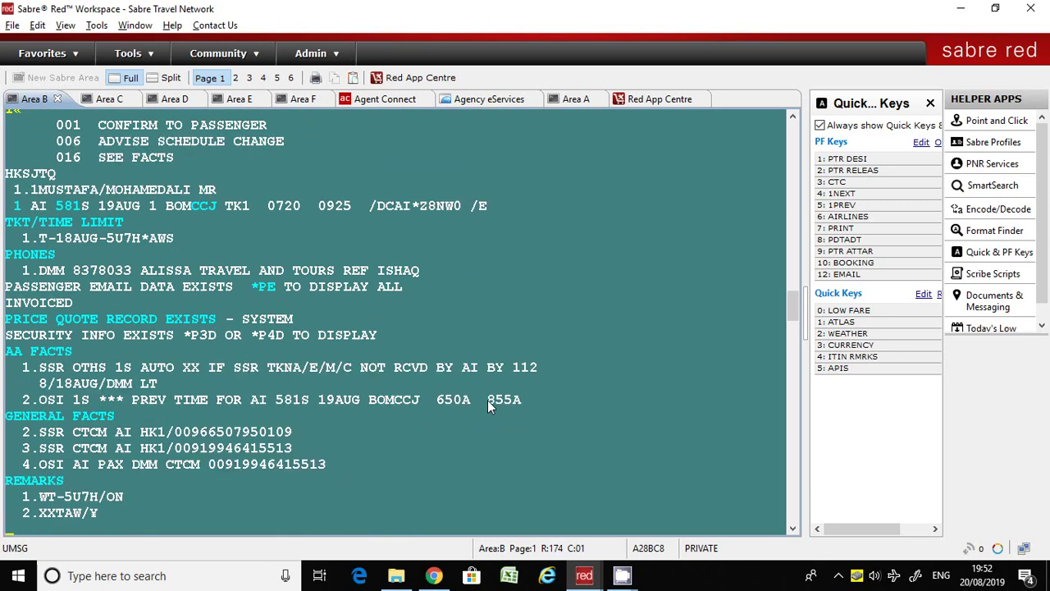
Step: Exit the queue with QXI, ignore the record repeatedly, and reopen the queue at the GF booking via Q/70
type("QXI")
key("Return")
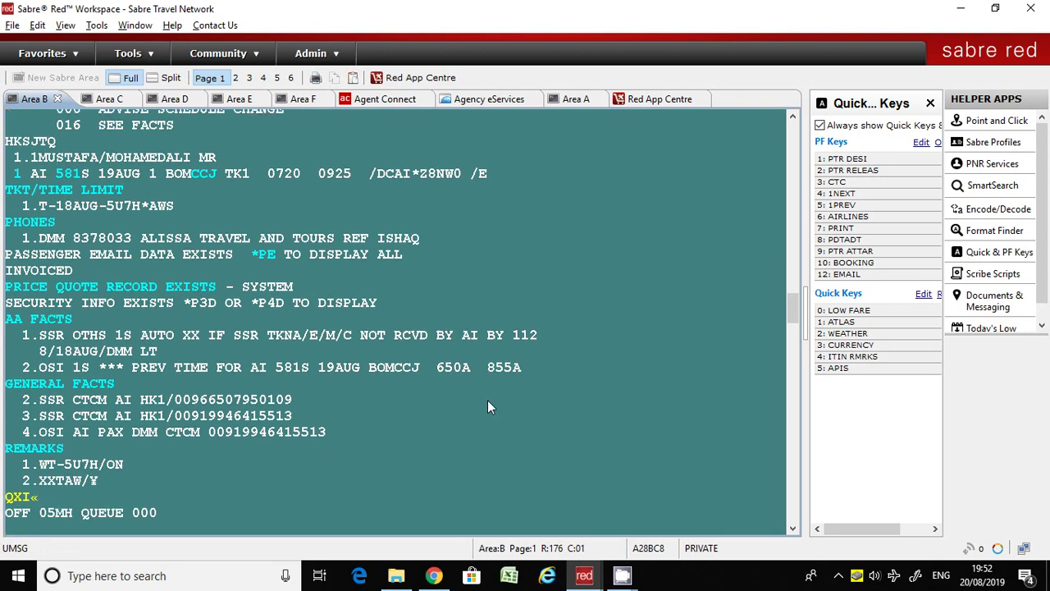
type("I«")
key("Return")
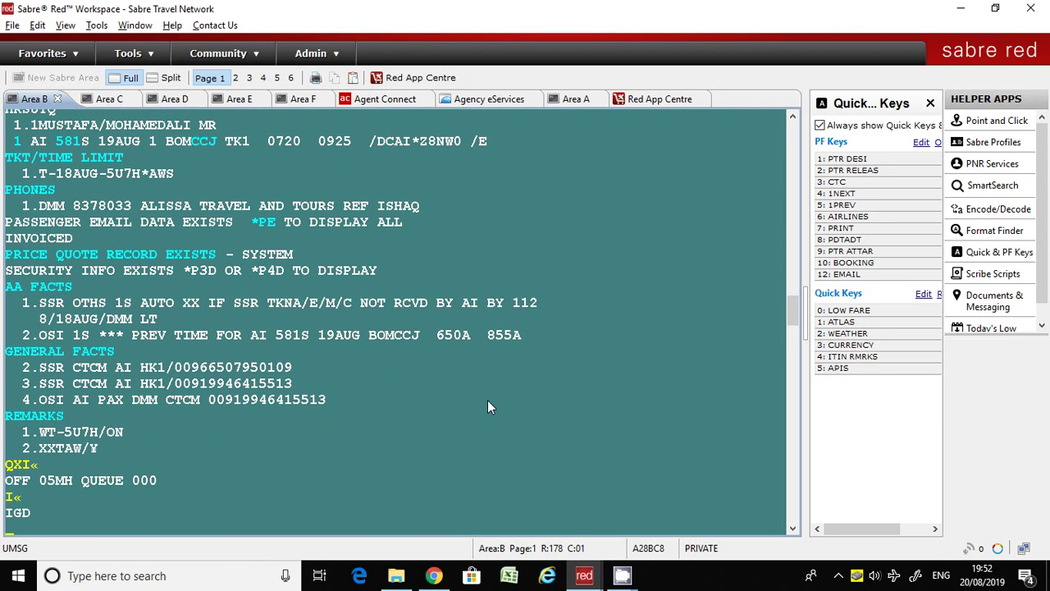
type("I«")
key("Return")
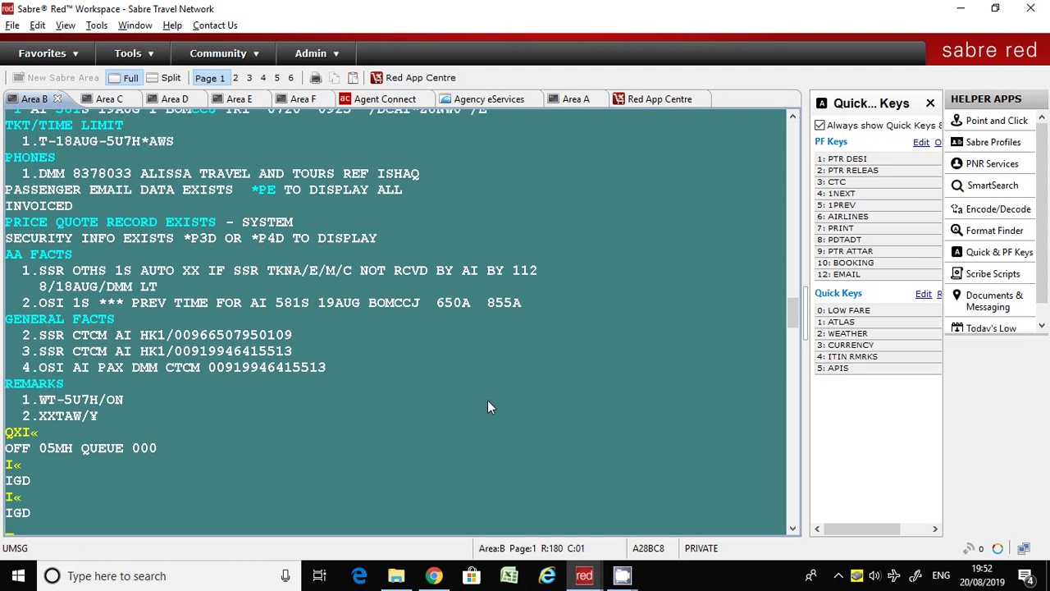
type("I")
key("Return")
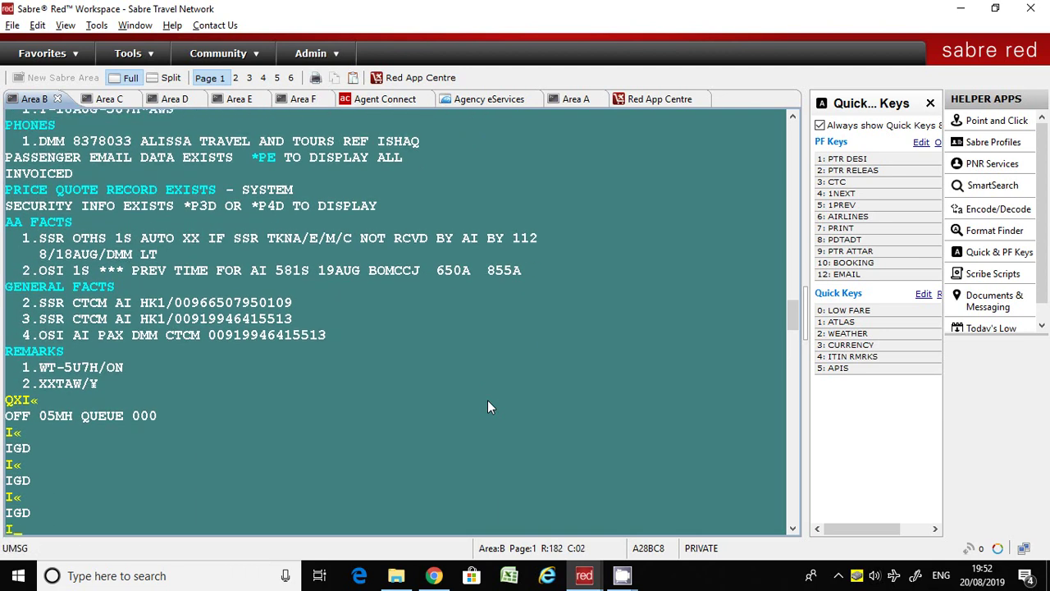
key("Return")
type("Q/70")
key("Return")
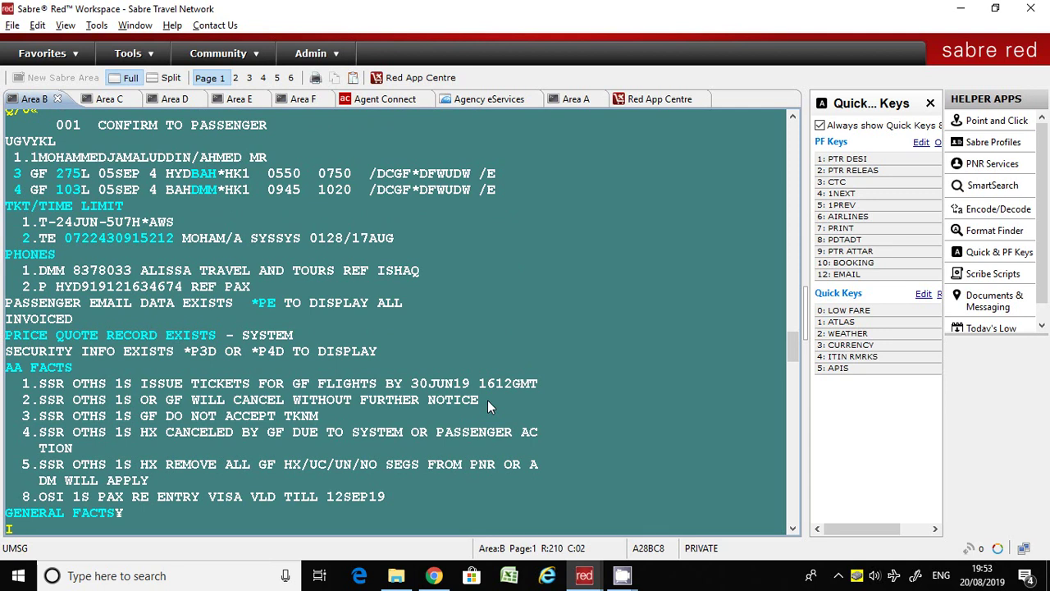
Step: Advance two PNRs to the GF booking without flight segments
key("Return")
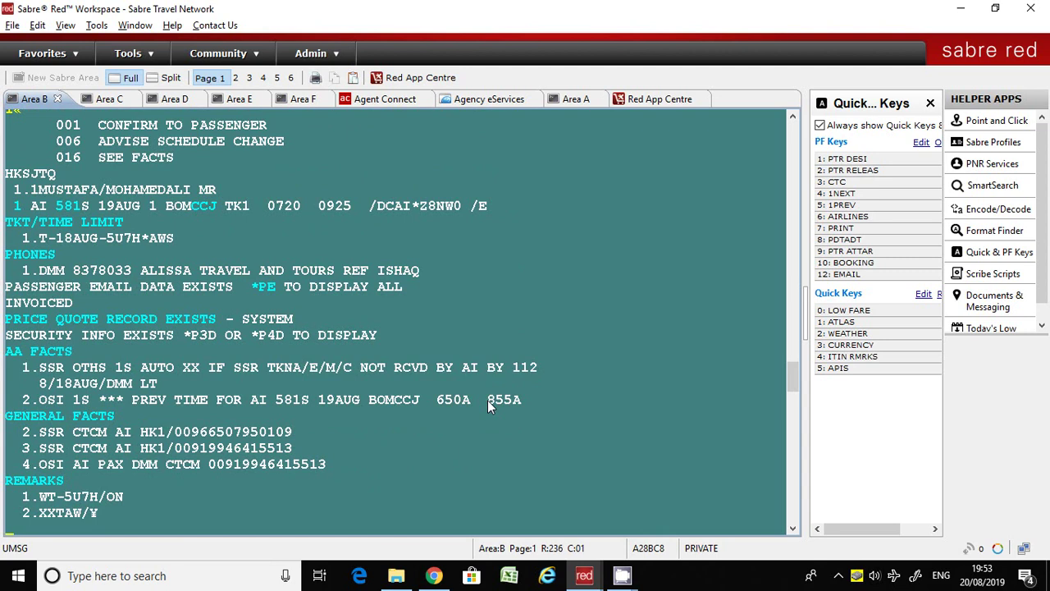
type("I")
key("Return")
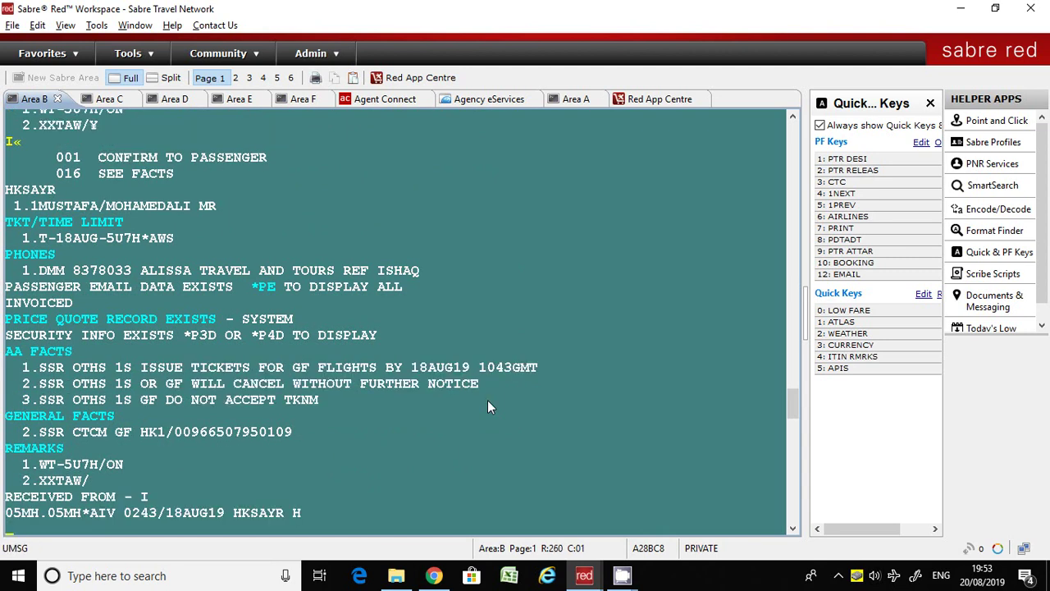
Step: Exit the queue, ignore the record, and recheck counts: 376 PNRs total, four on queue 0
type("QXI")
key("Return")
type("I")
key("Return")
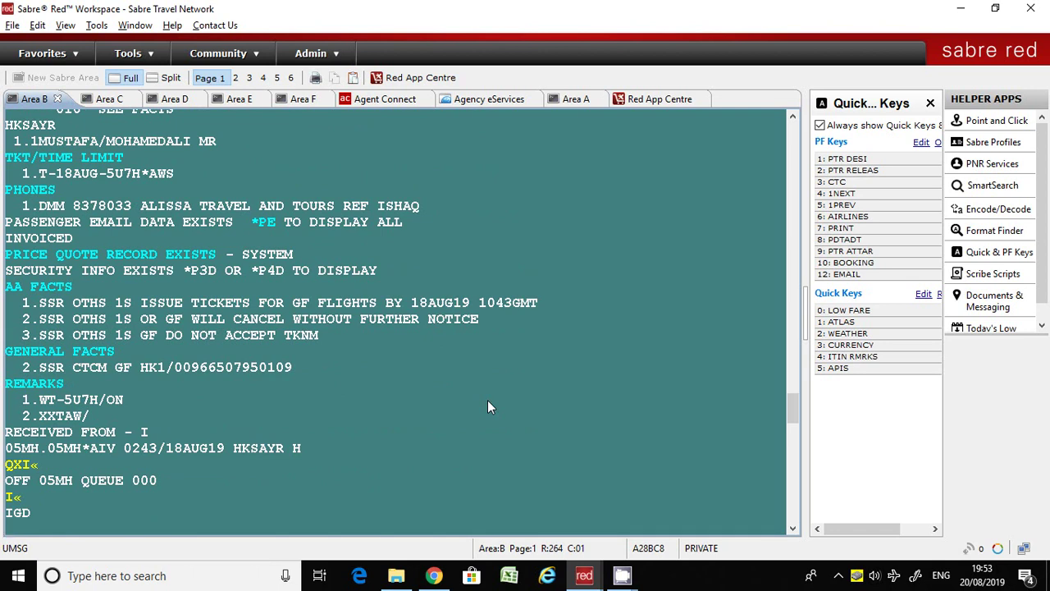
type("QC/")
key("Return")
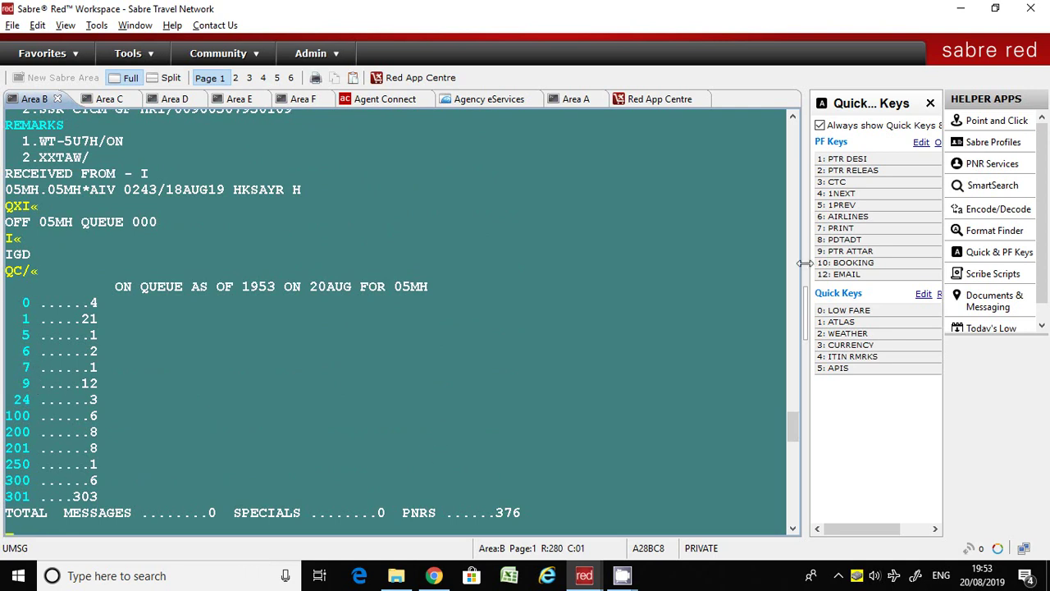
Step: Request queue 7 twice while still on a queue, getting an on-queue error
type("7")
key("Return")
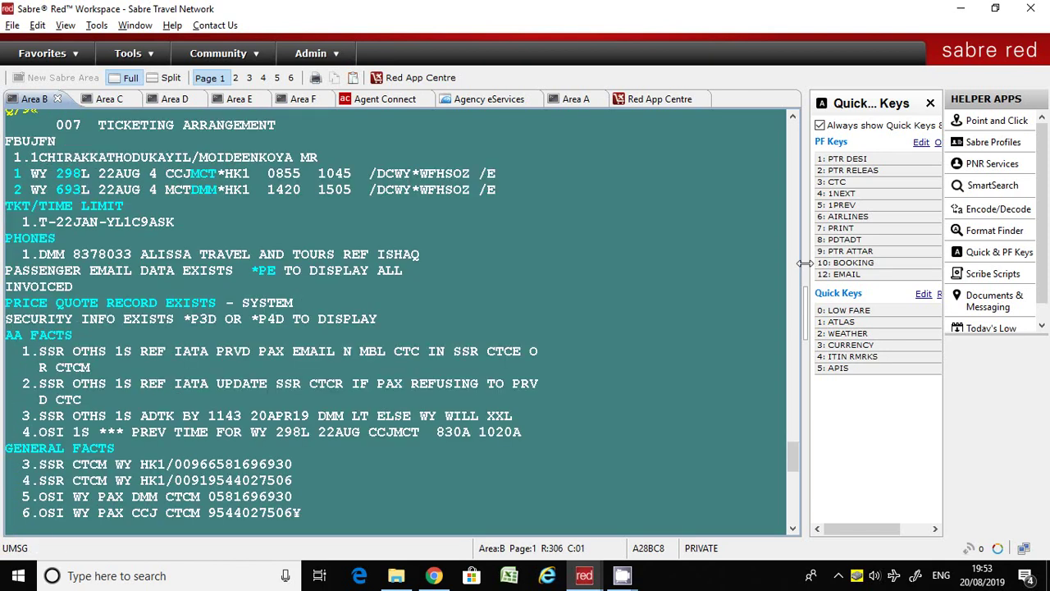
scroll(122, 399, "up", 5)
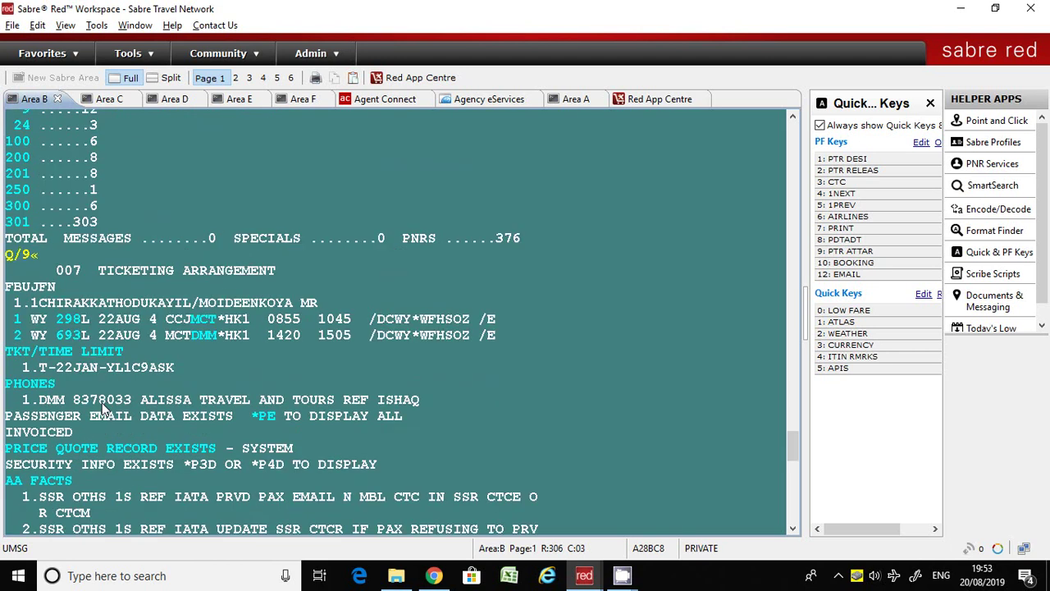
scroll(373, 359, "down", 5)
type("7")
key("Return")
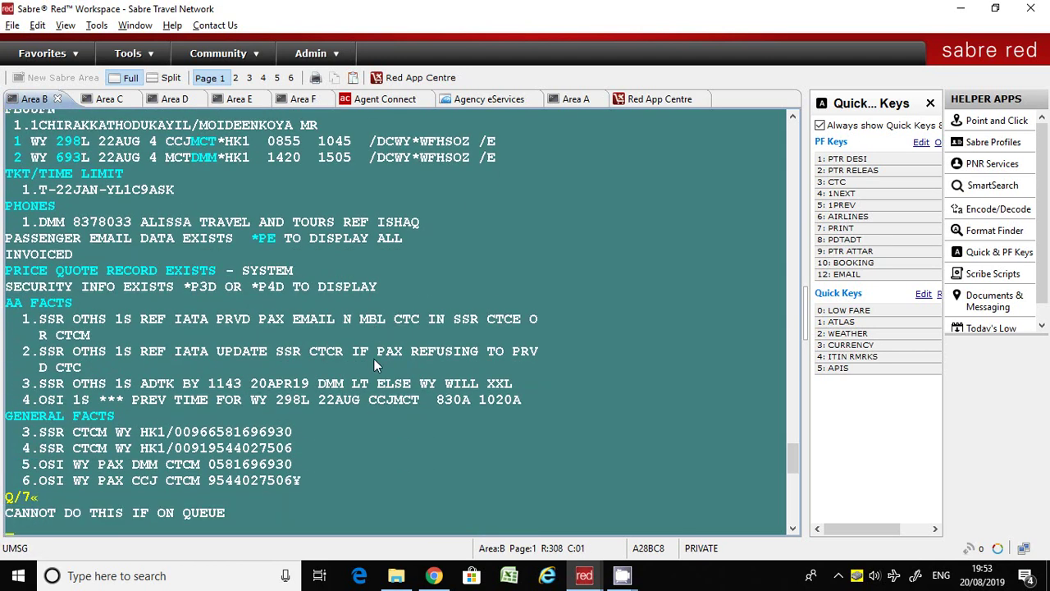
Step: Exit the queue, find queue 8 empty, and open queue 7's cancelled-segment HX WY PNR
type("QXI")
key("Return")
type("Q/8«")
key("Return")
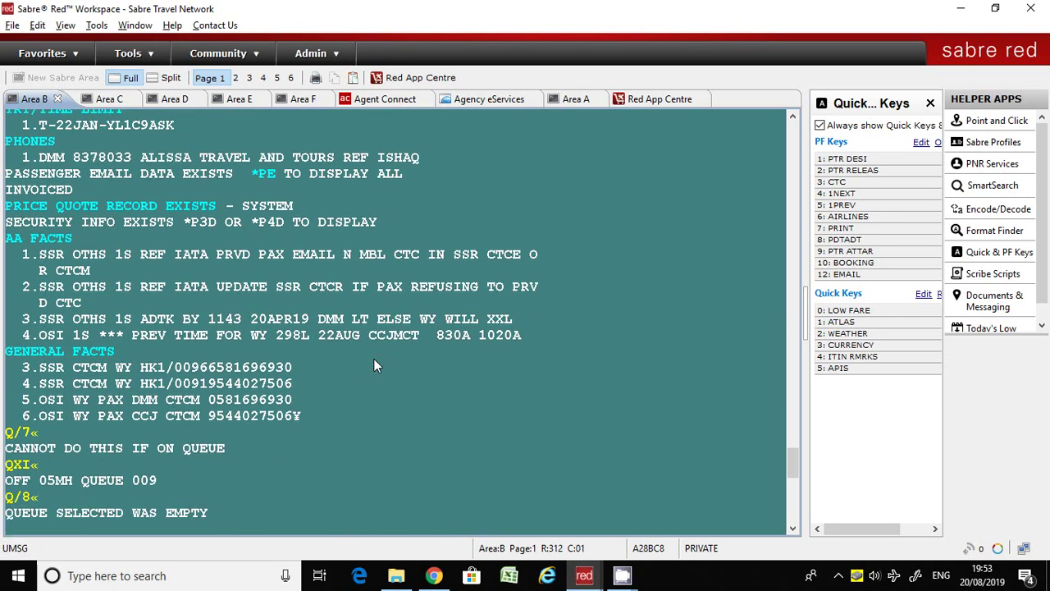
type("Q/7")
key("Return")
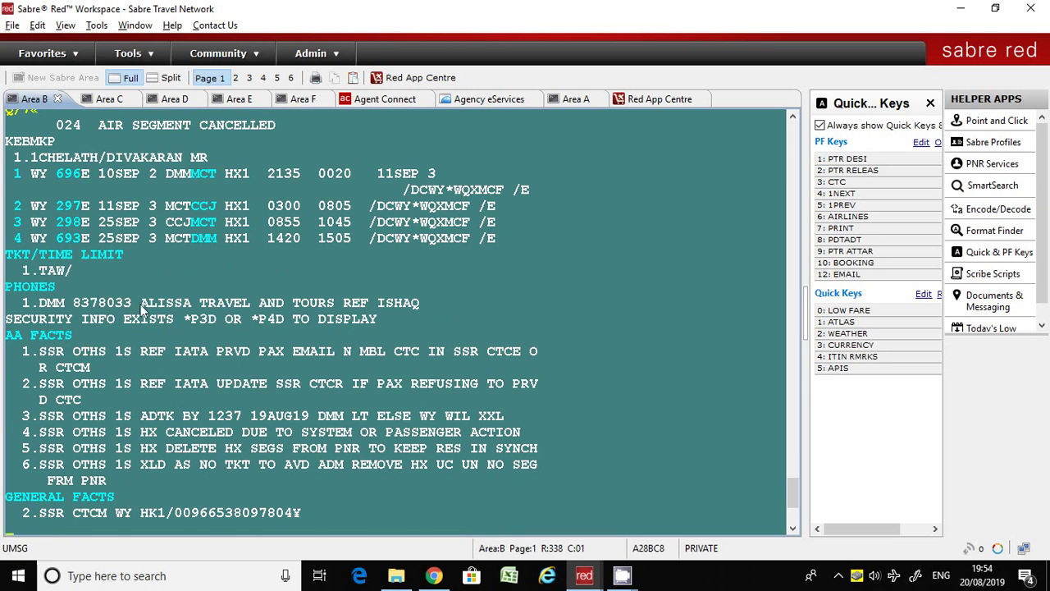
Step: Check queue counts, ignore the record, exit the queue, and refresh the queue counts
type("QC/")
key("Return")
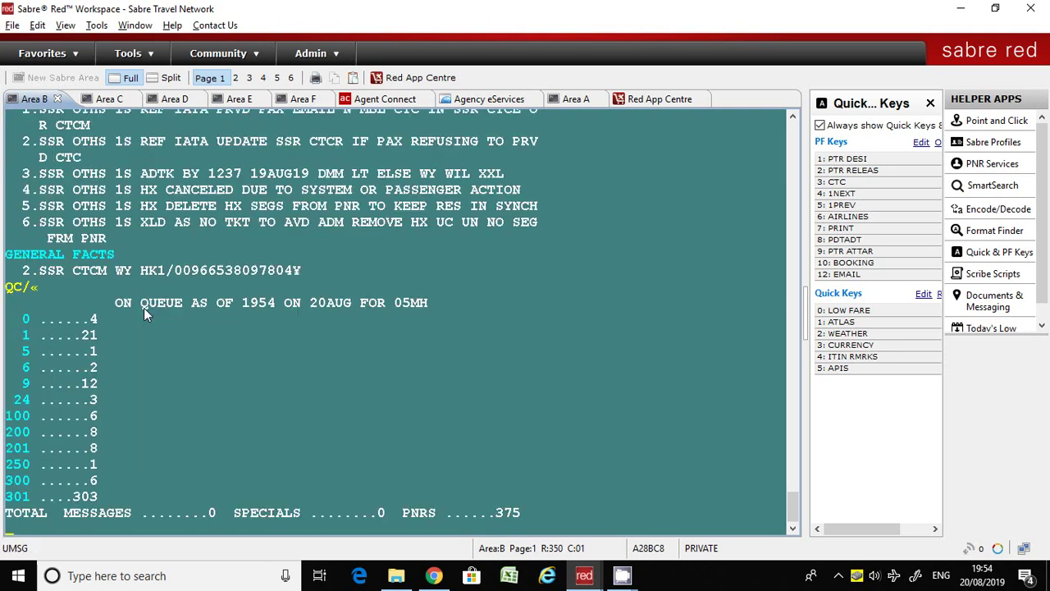
type("I«")
key("Return")
type("QXI")
key("Return")
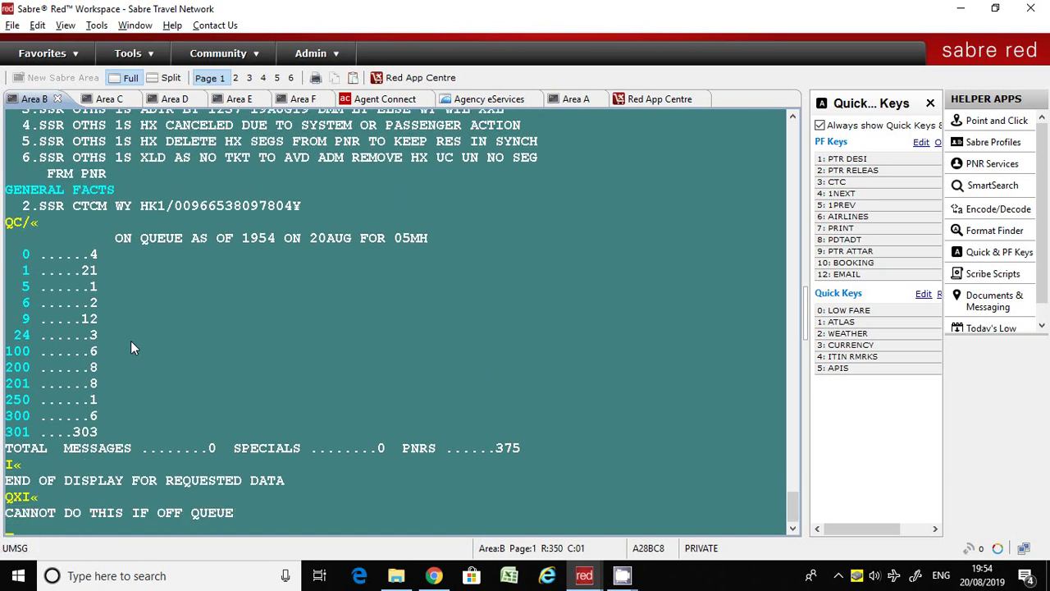
type("I")
key("Return")
type("QC/")
key("Return")
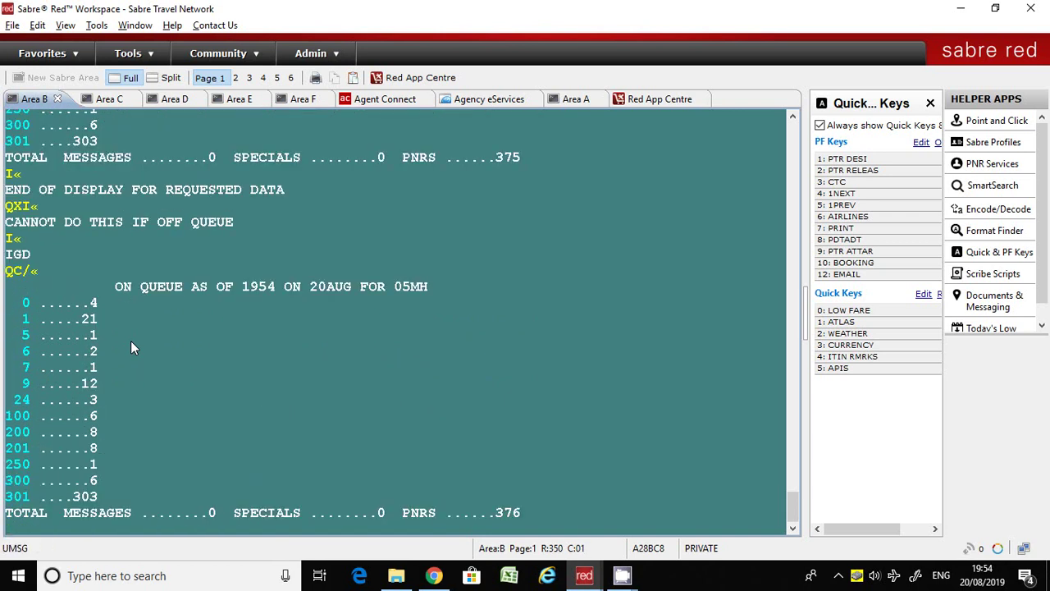
Step: Reopen queue 7's cancelled-segment PNR and end it with EWR, redisplaying it as NO ITIN
type("Q/7")
key("Return")
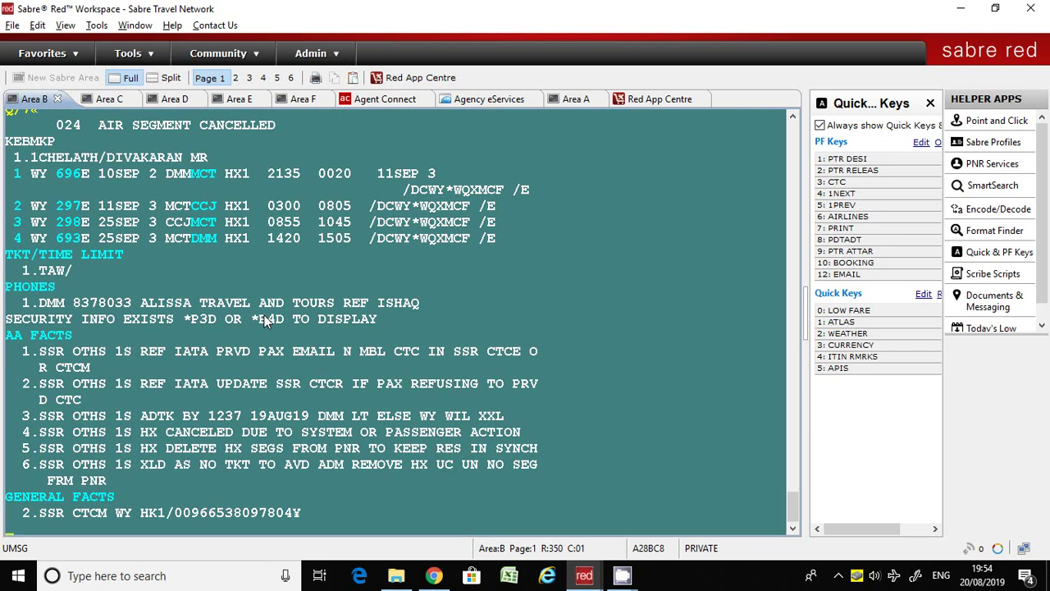
type("EWR")
key("Return")
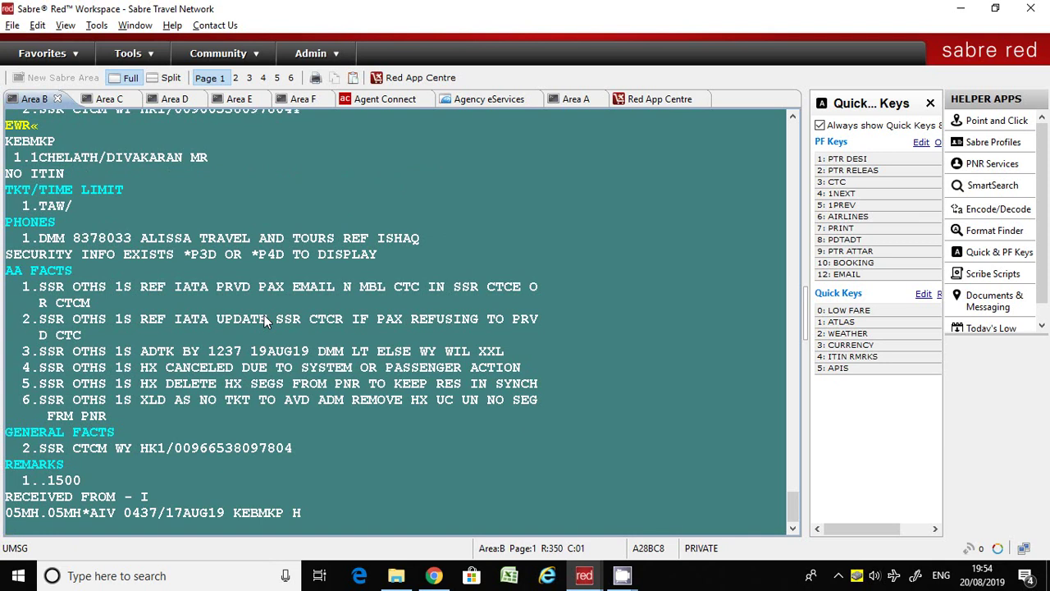
scroll(334, 383, "up", 6)
scroll(334, 386, "up", 2)
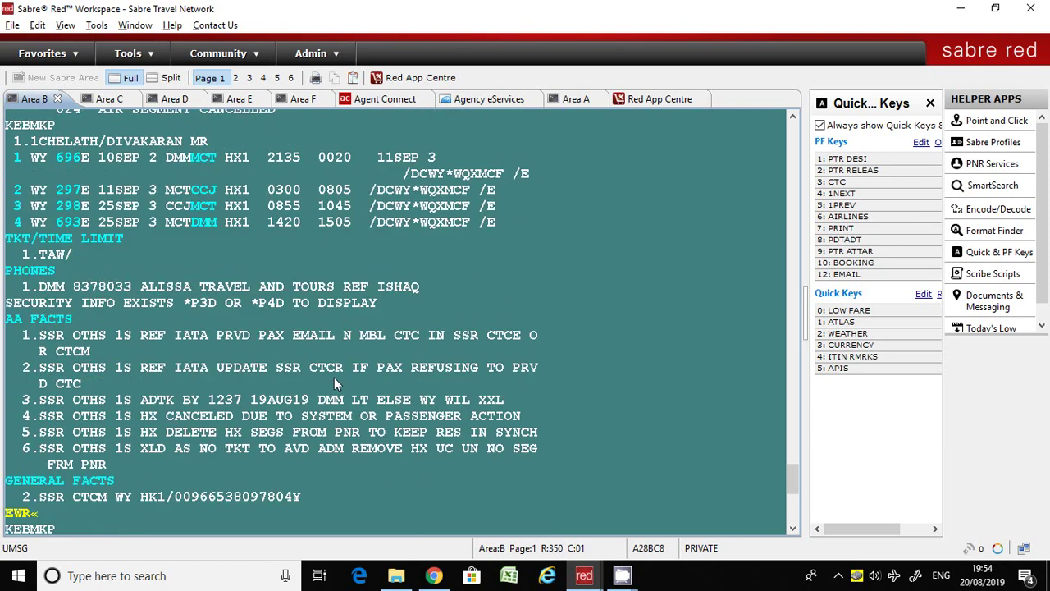
scroll(334, 379, "down", 4)
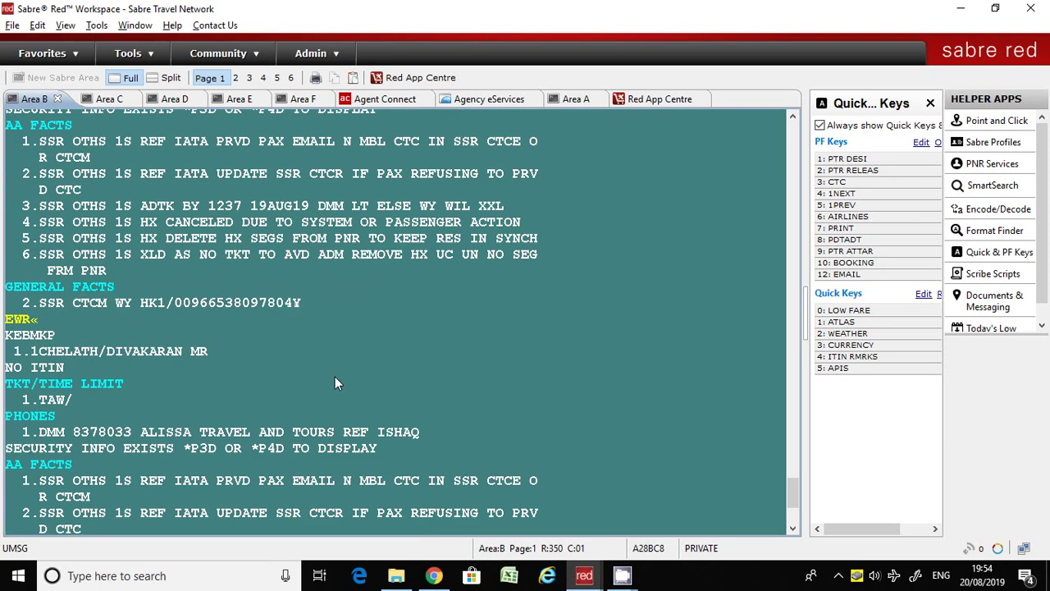
scroll(335, 379, "down", 4)
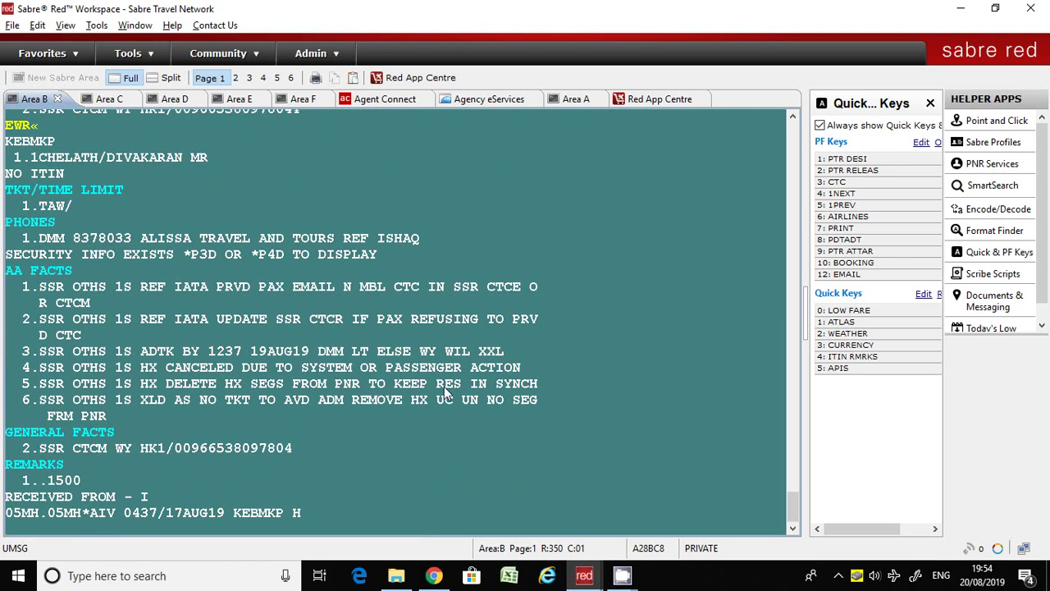
scroll(444, 391, "down", 3)
scroll(443, 391, "up", 3)
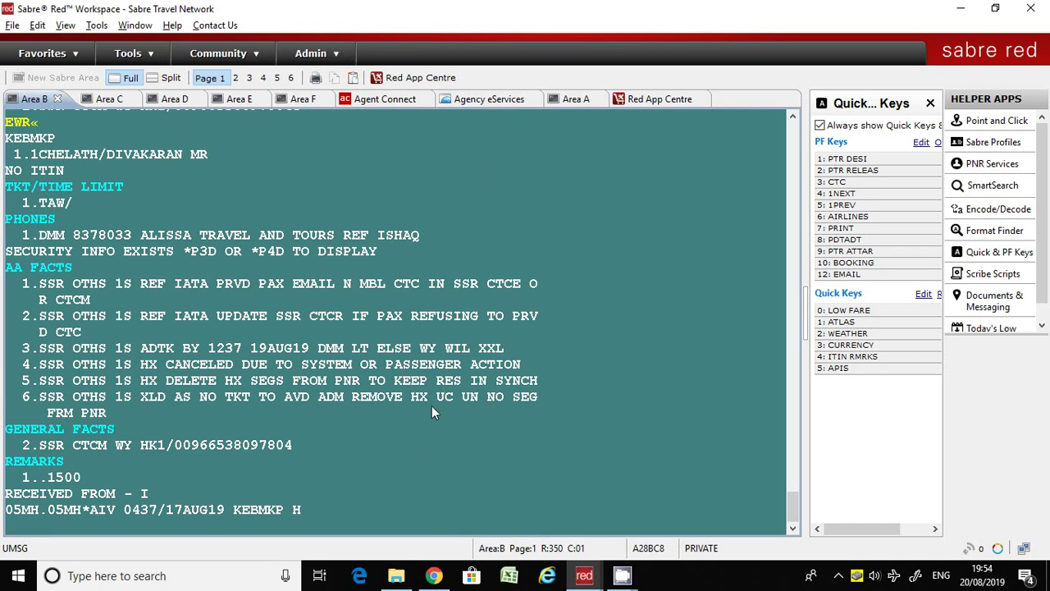
scroll(441, 377, "up", 10)
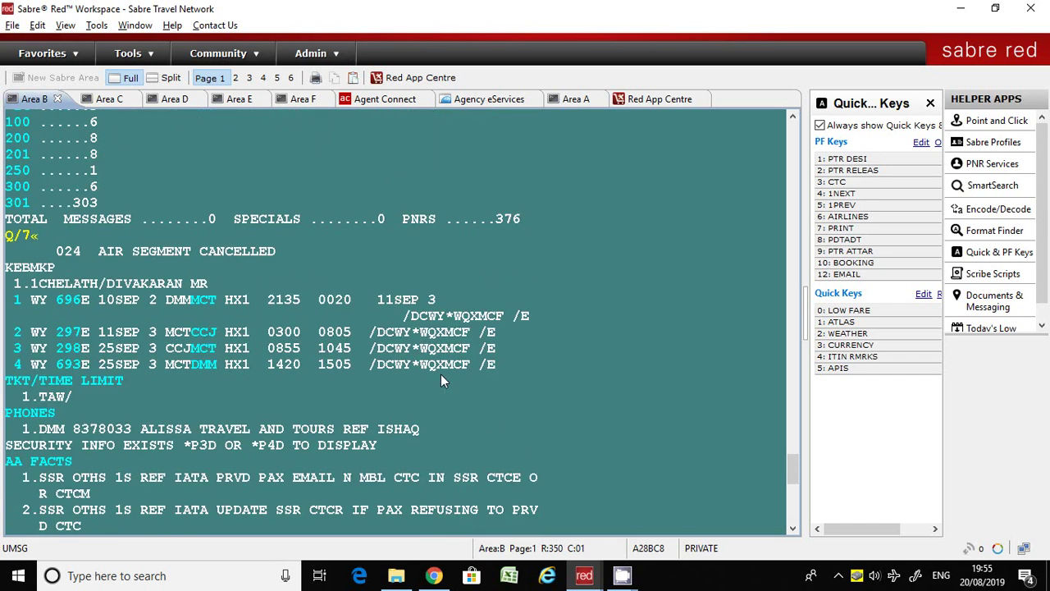
scroll(441, 374, "down", 4)
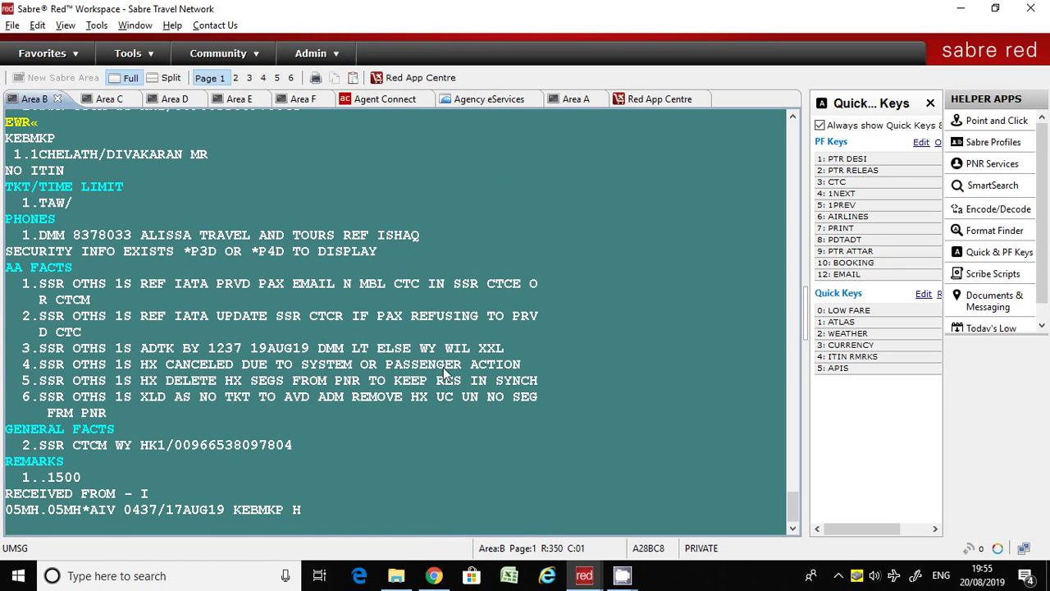
type("EWR")
key("BackSpace")
key("BackSpace")
key("BackSpace")
scroll(263, 339, "up", 5)
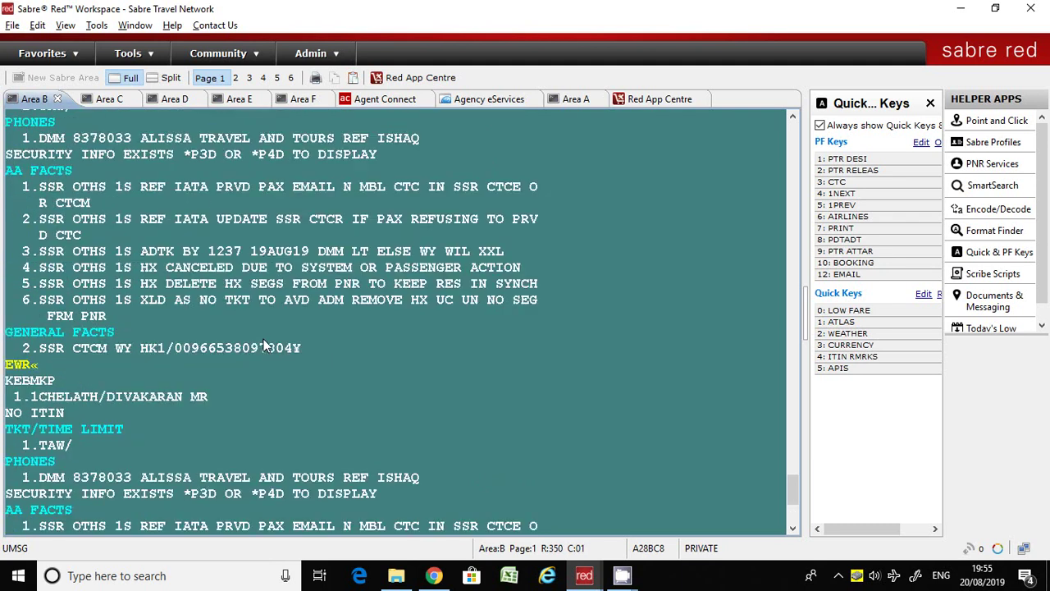
scroll(240, 339, "up", 4)
scroll(240, 338, "down", 9)
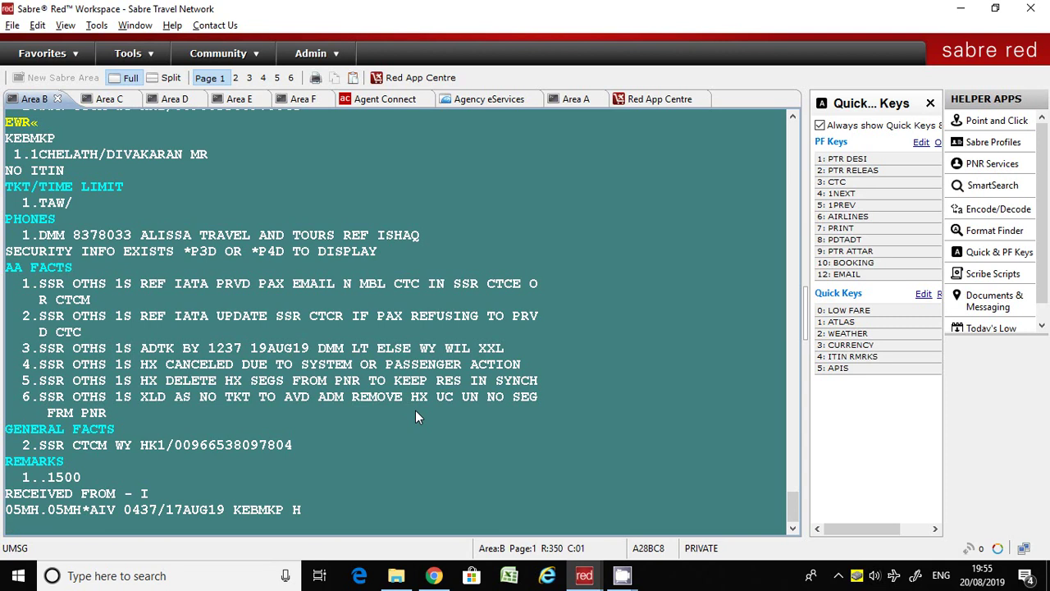
type("QR")
Step: Remove the PNR from queue 7 with QR, ignore it, and confirm counts now total 375
key("Return")
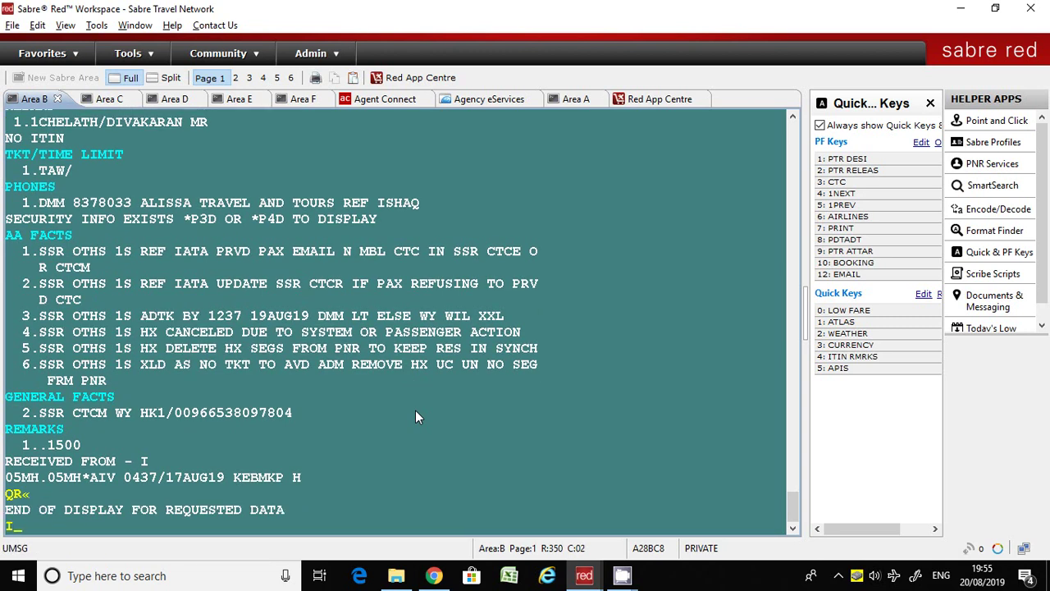
key("Return")
type("QC/")
key("Return")
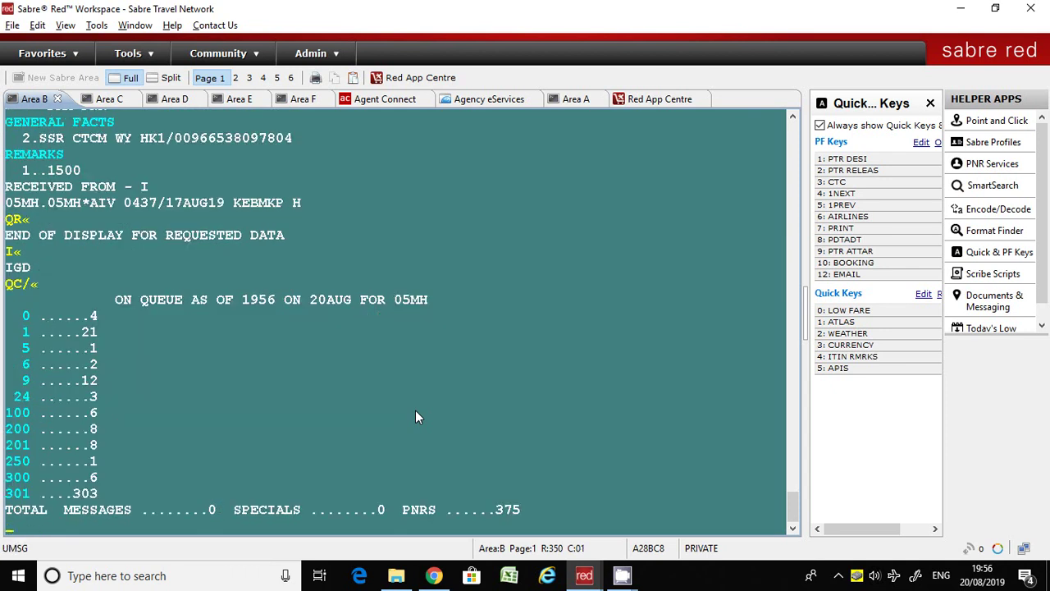